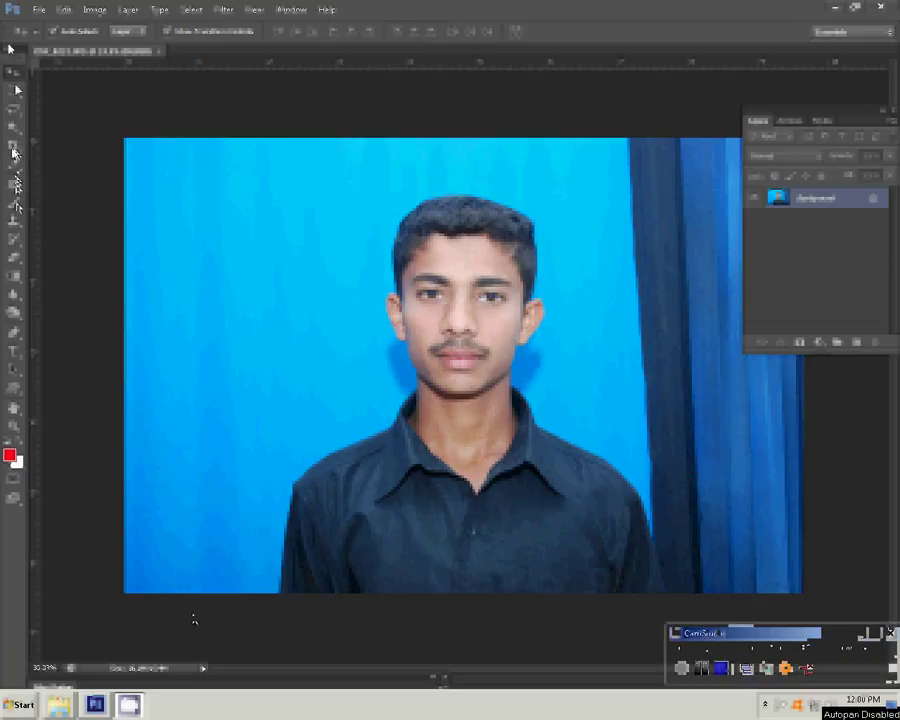
Crop the photo to a 3.4 × 4.4 cm frame around the head and shoulders.
{"action": "left_click", "coordinate": [12, 108]}
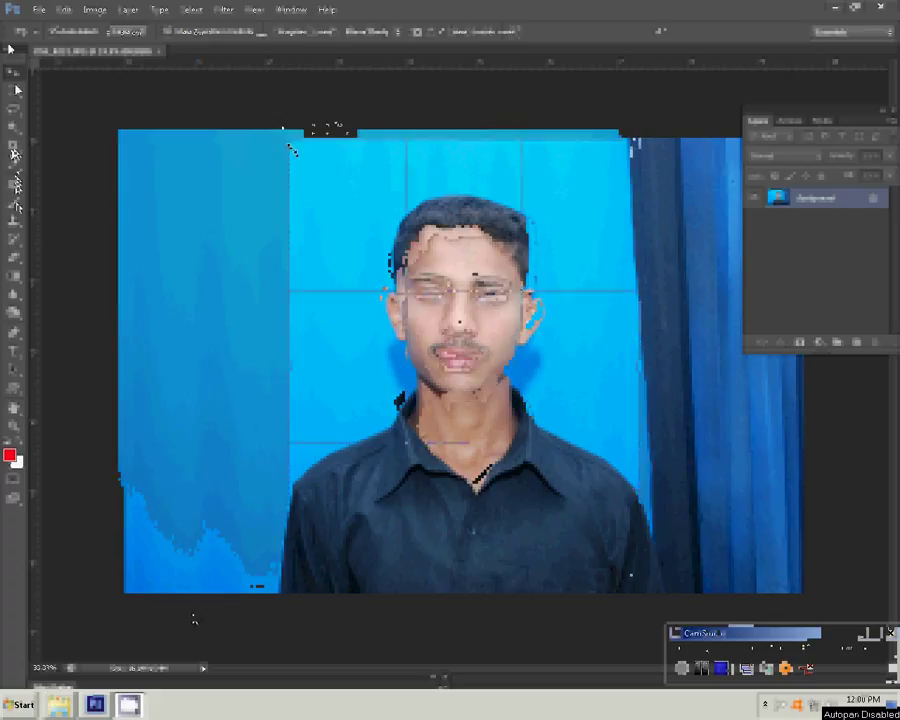
{"action": "left_click_drag", "start_coordinate": [296, 152], "coordinate": [296, 150]}
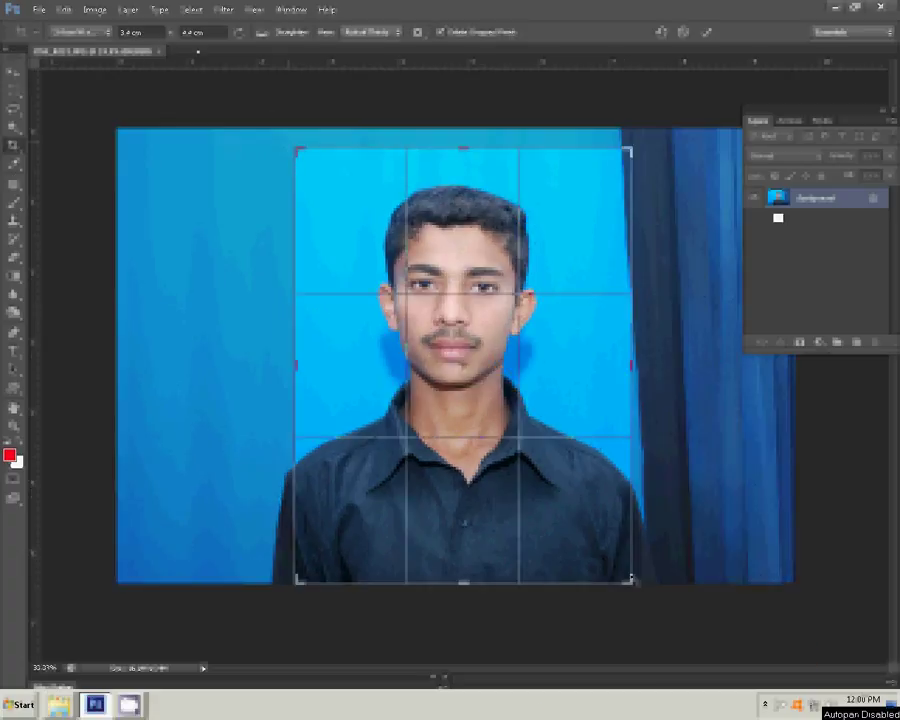
{"action": "left_click", "coordinate": [628, 578]}
{"action": "left_click_drag", "start_coordinate": [628, 578], "coordinate": [626, 578]}
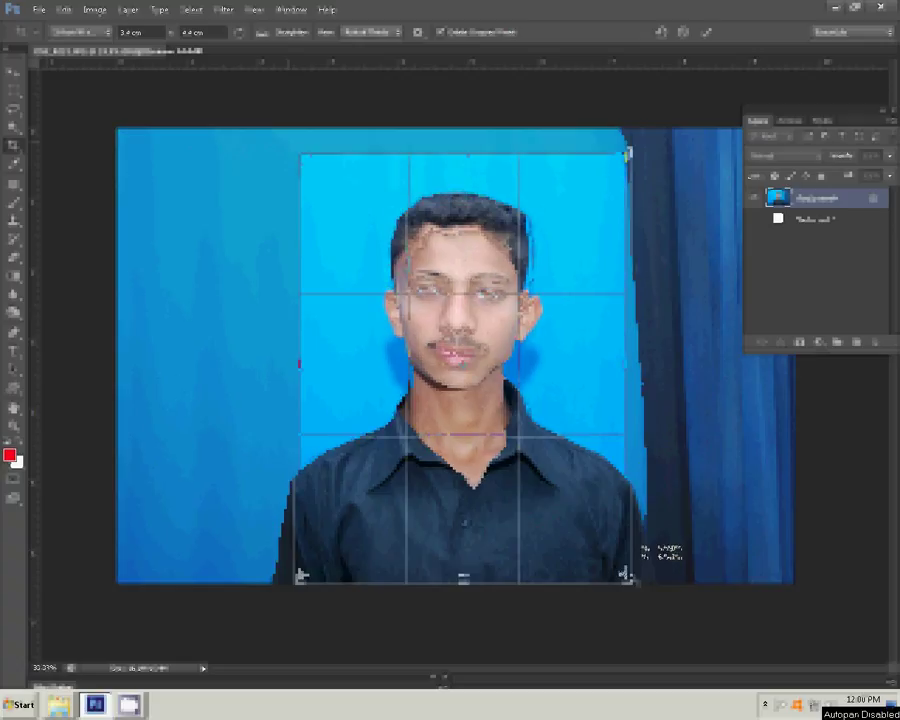
{"action": "left_click", "coordinate": [706, 33]}
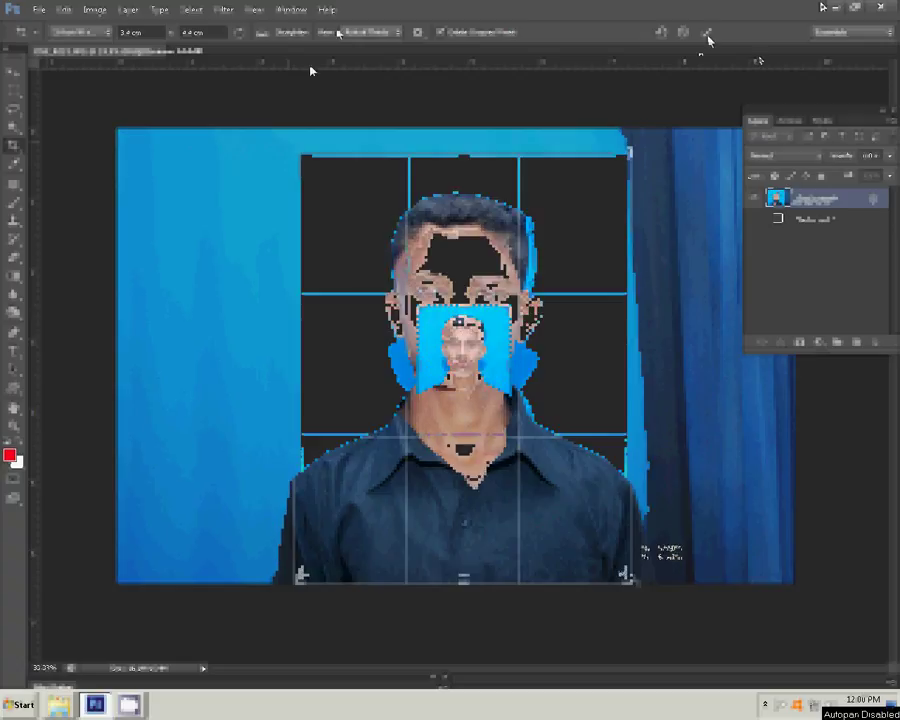
Fit the portrait to the window, select the blue background with feathered edges, and sample its colour.
{"action": "key", "text": "z"}
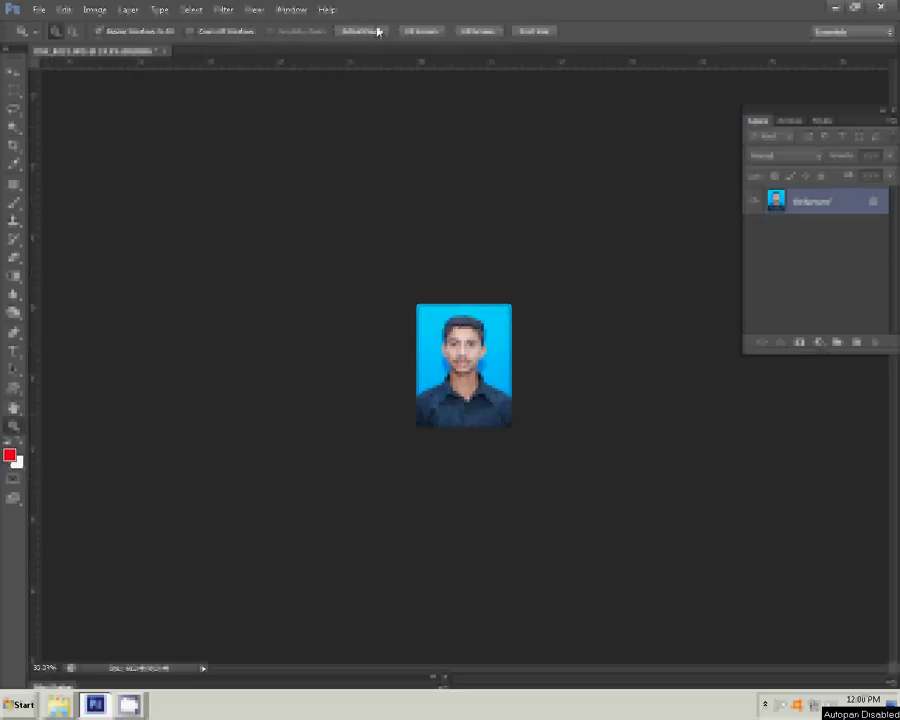
{"action": "left_click", "coordinate": [413, 33]}
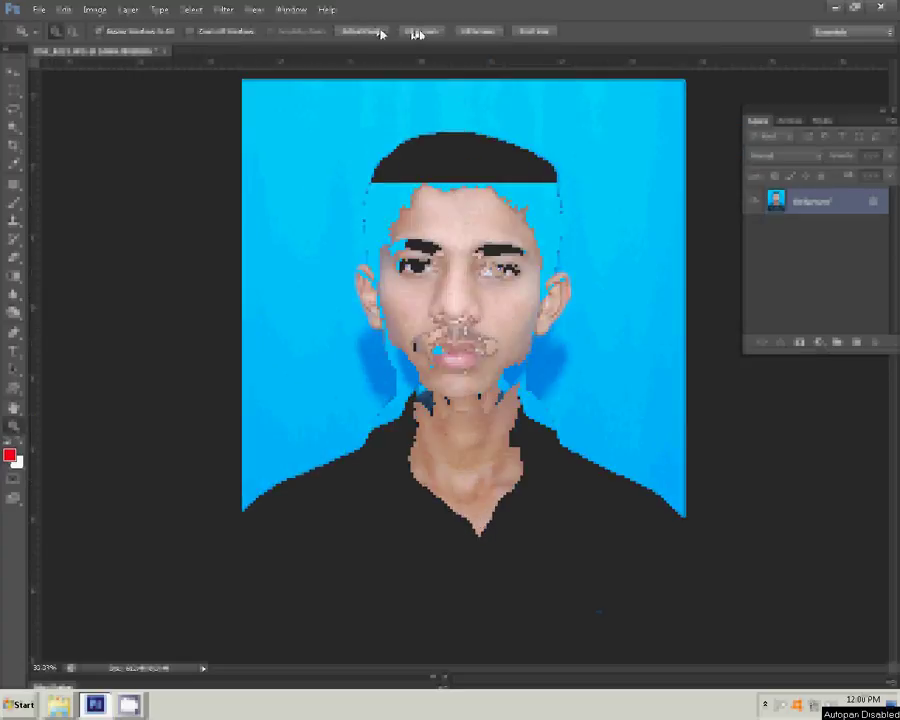
{"action": "key", "text": "w"}
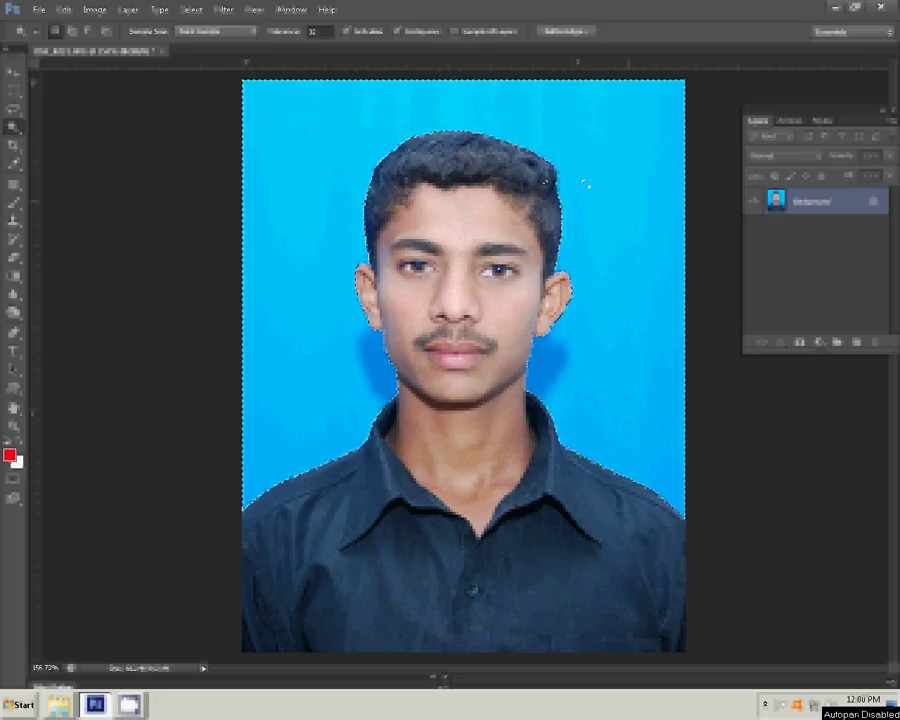
{"action": "right_click", "coordinate": [585, 183]}
{"action": "left_click", "coordinate": [612, 390]}
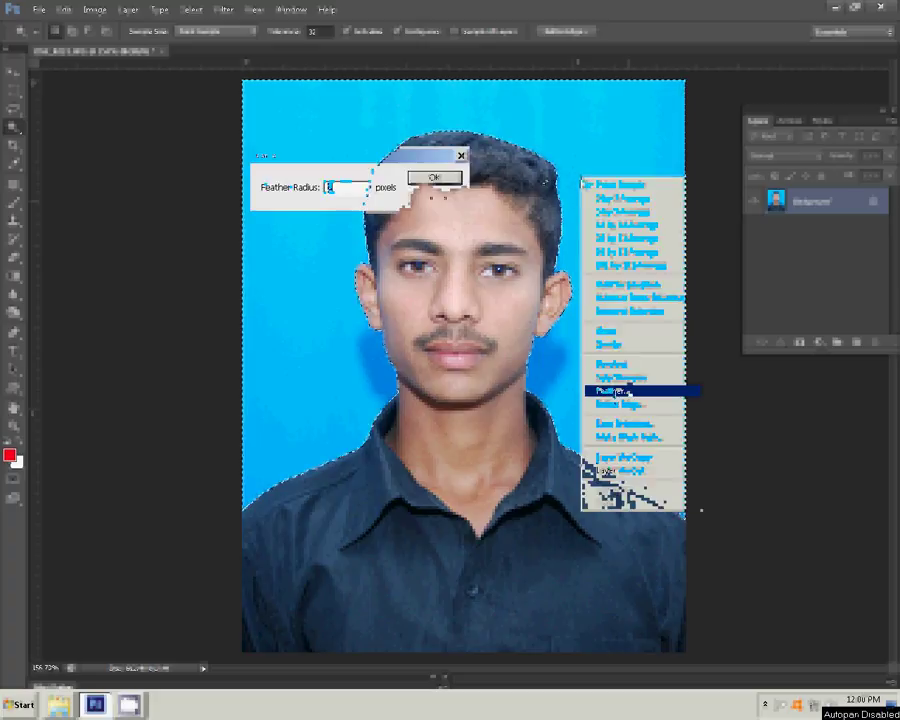
{"action": "key", "text": "Return"}
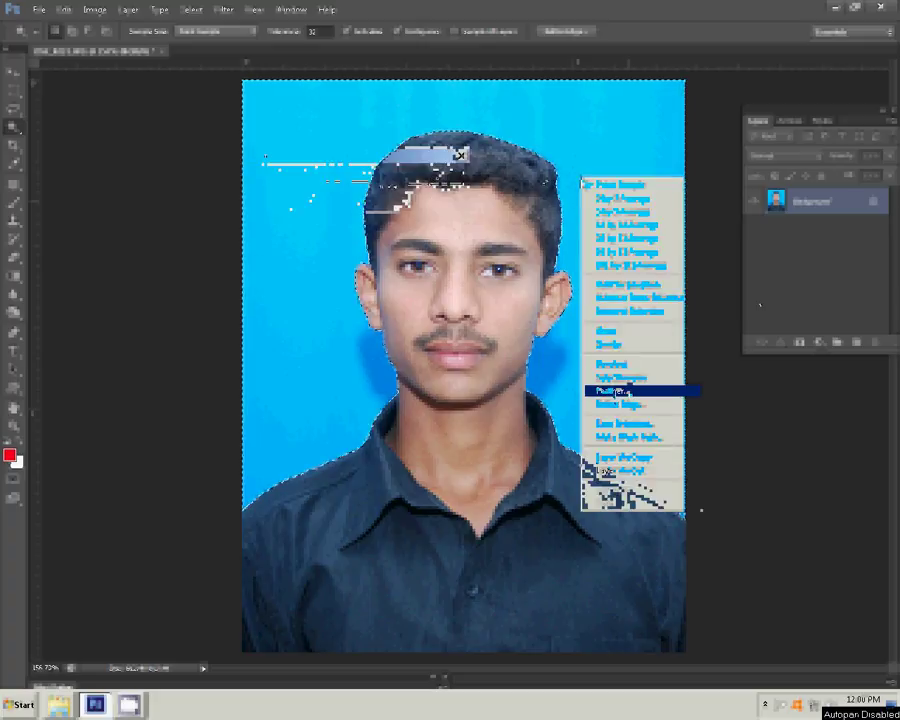
{"action": "key", "text": "i"}
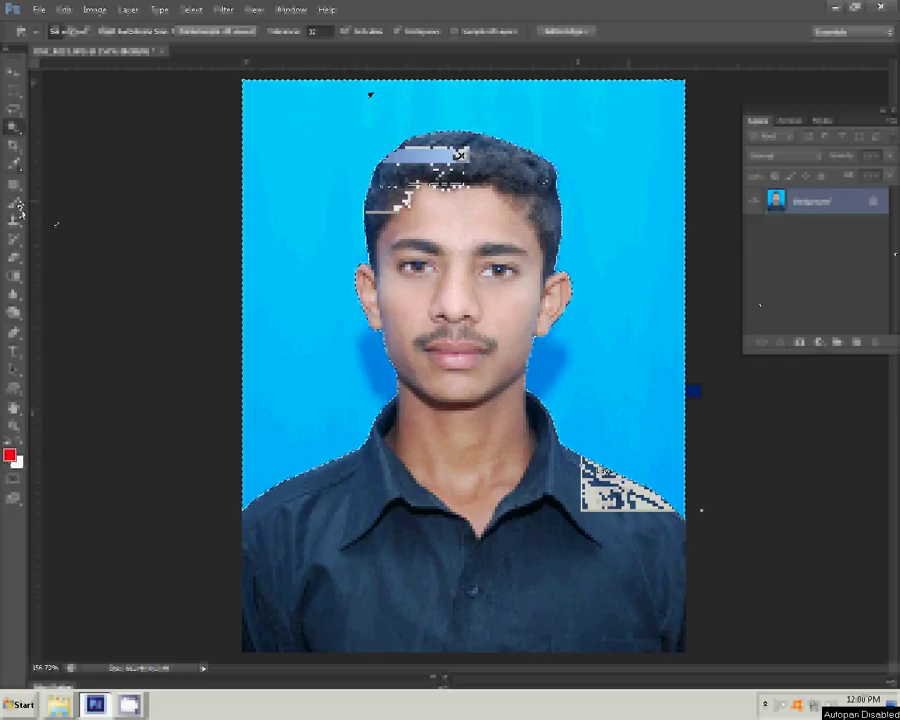
{"action": "left_click", "coordinate": [353, 117]}
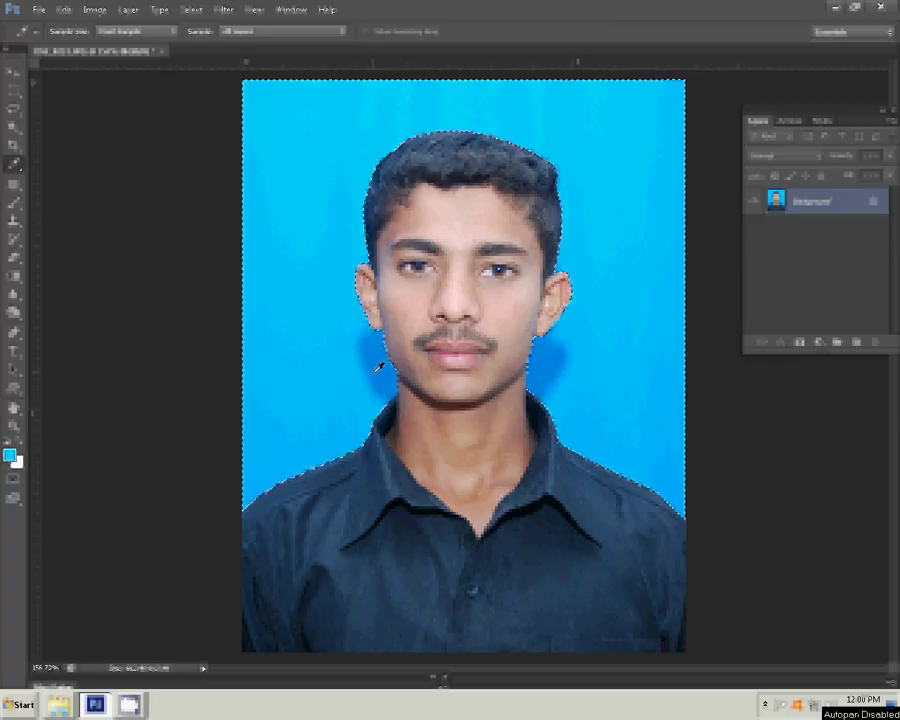
Add a Solid Color fill layer in deep blue 0083e6 over the background.
{"action": "left_click", "coordinate": [819, 342]}
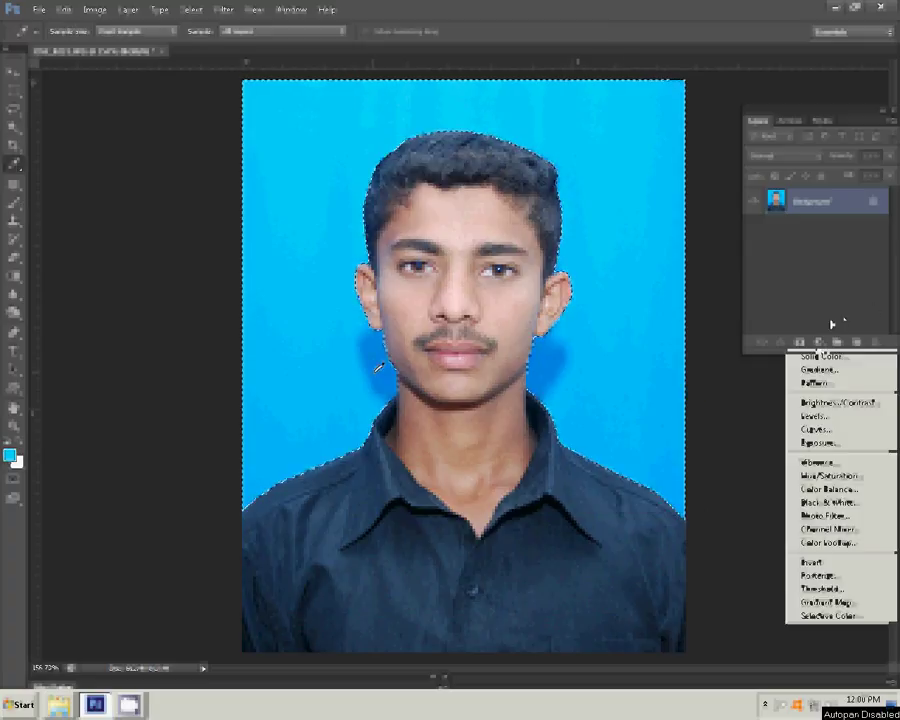
{"action": "left_click", "coordinate": [822, 356]}
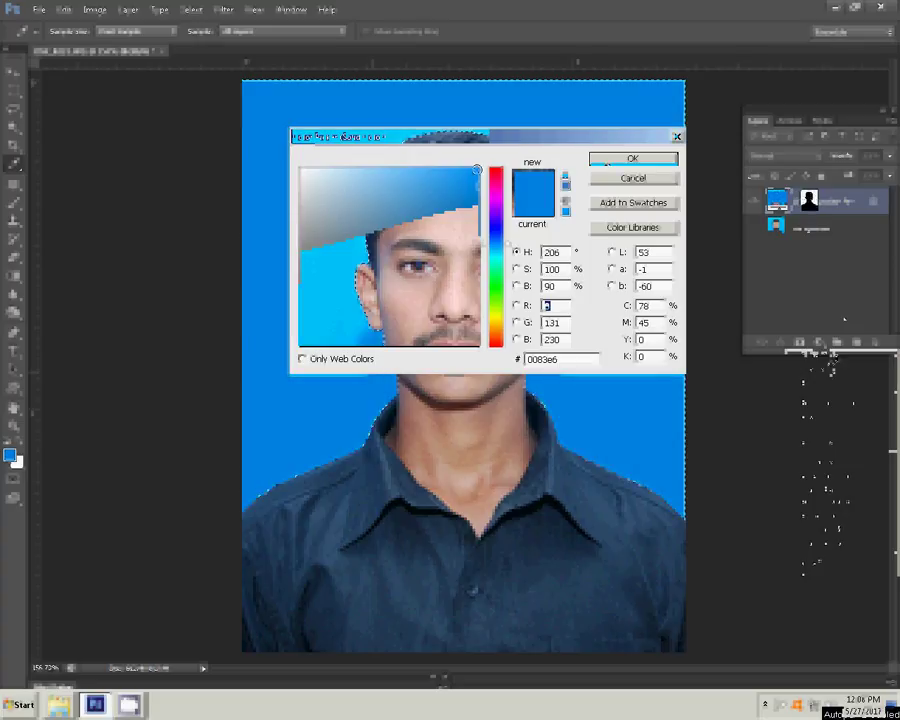
{"action": "left_click", "coordinate": [603, 158]}
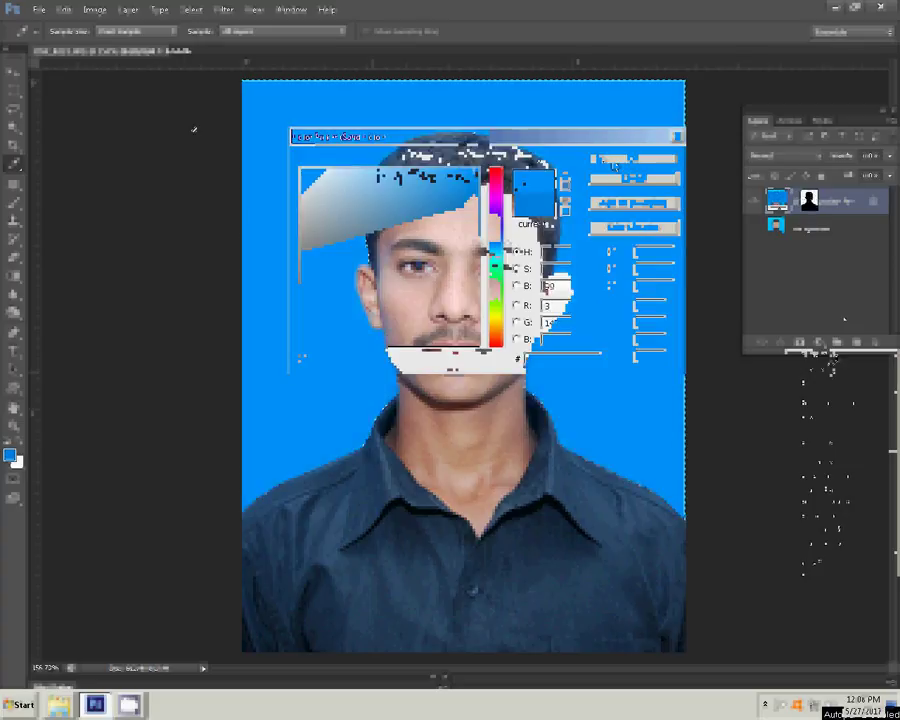
{"action": "left_click", "coordinate": [128, 9]}
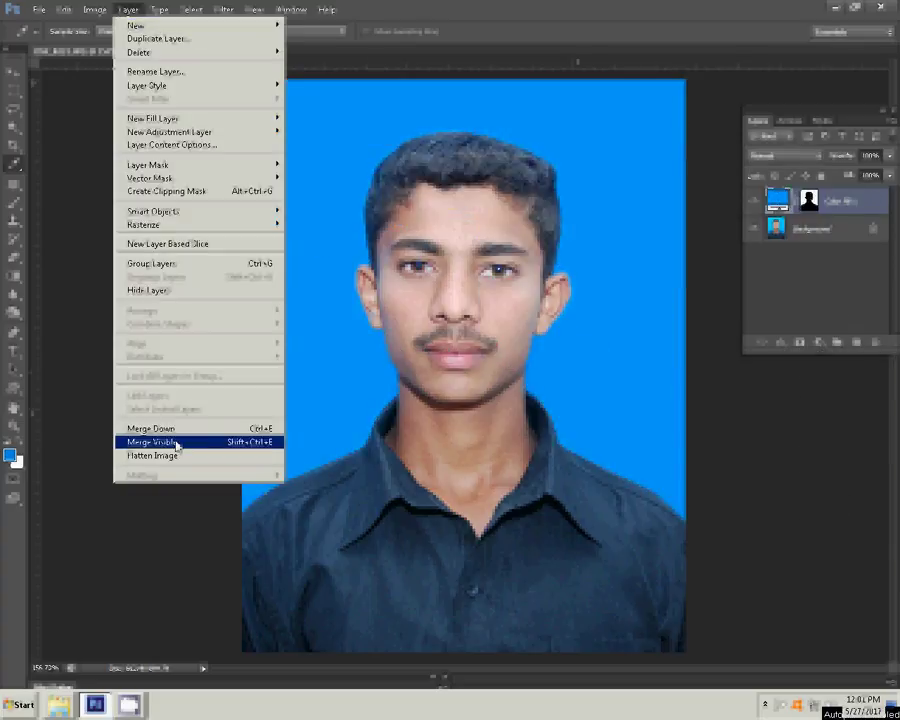
{"action": "left_click", "coordinate": [176, 442]}
Add a Selective Color adjustment layer with Blacks as the colour range.
{"action": "left_click", "coordinate": [818, 343]}
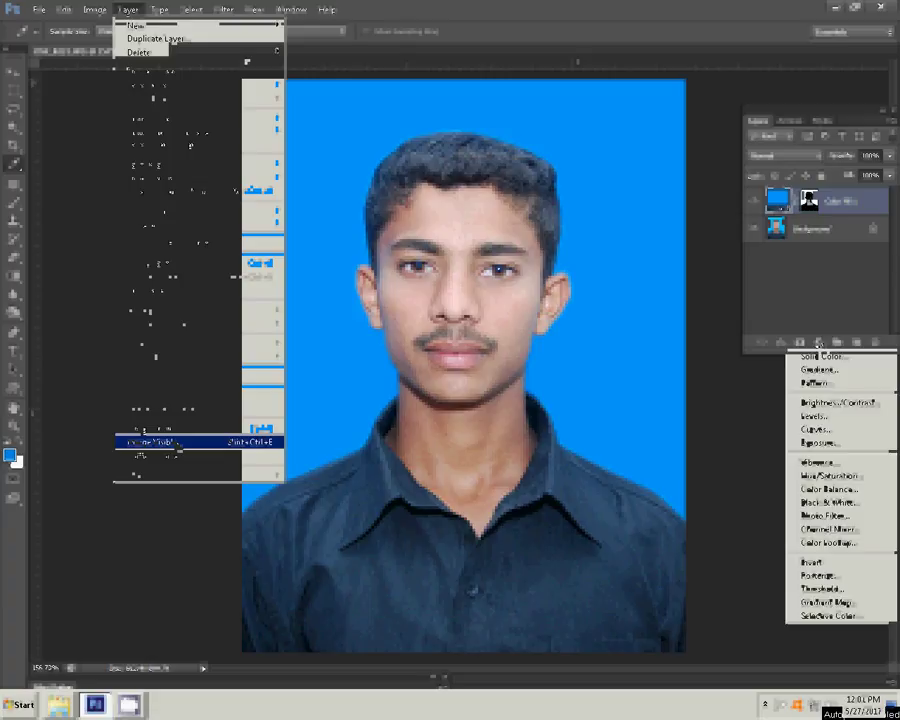
{"action": "left_click", "coordinate": [792, 615]}
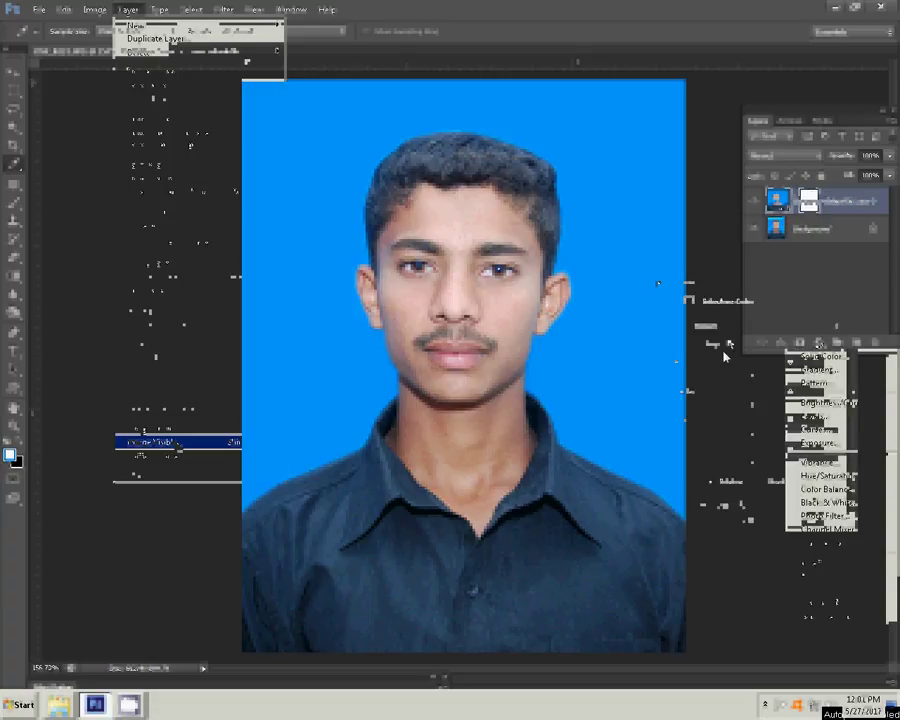
{"action": "left_click", "coordinate": [725, 358]}
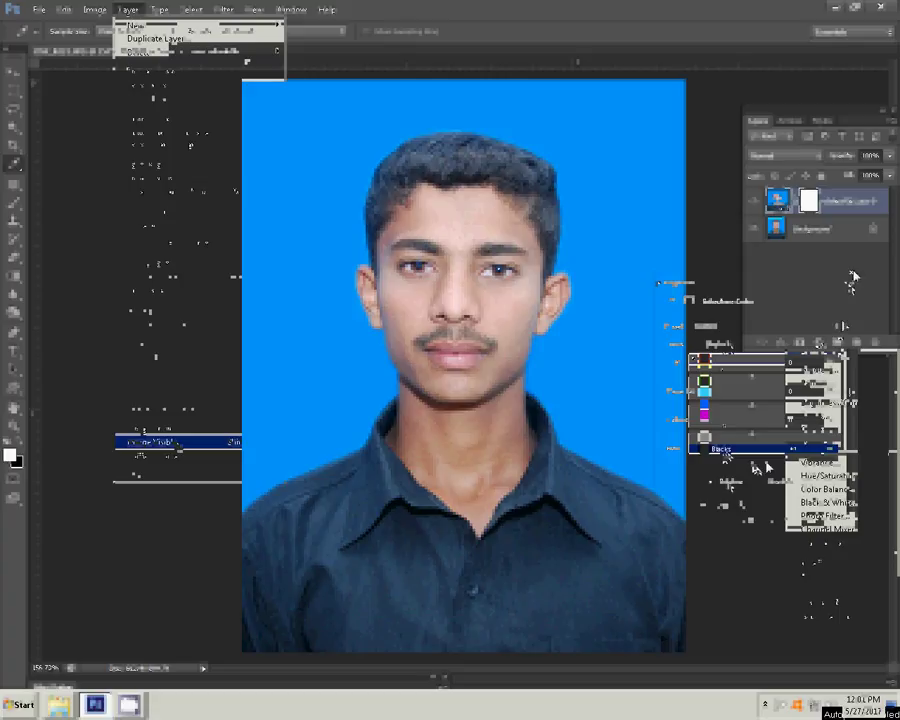
Create a copy of the Background layer in the Layers panel.
{"action": "left_click", "coordinate": [140, 14]}
{"action": "left_click", "coordinate": [140, 14]}
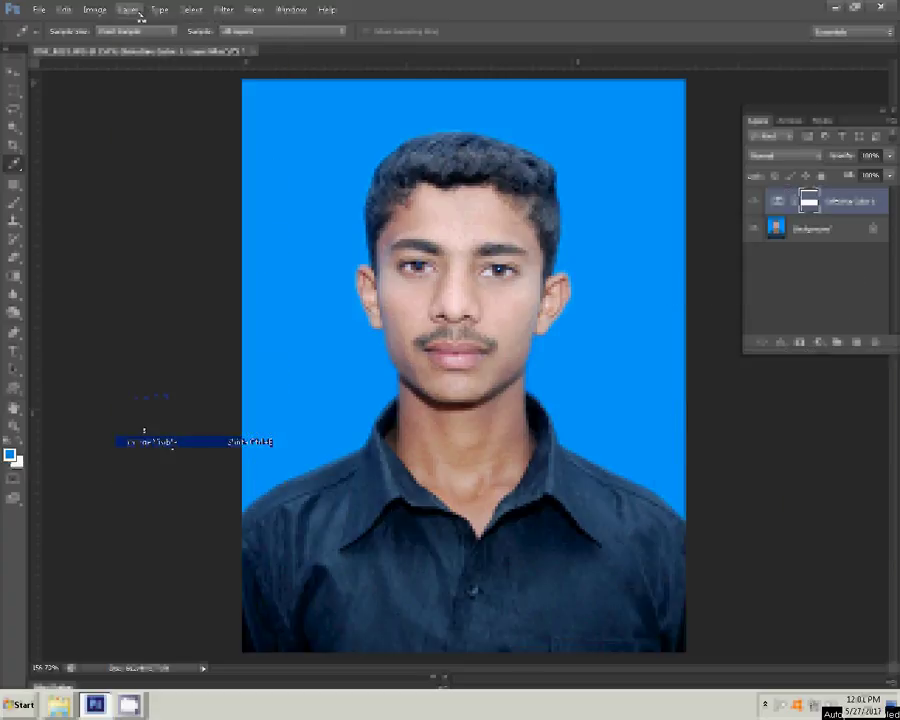
{"action": "left_click_drag", "start_coordinate": [820, 201], "coordinate": [864, 342]}
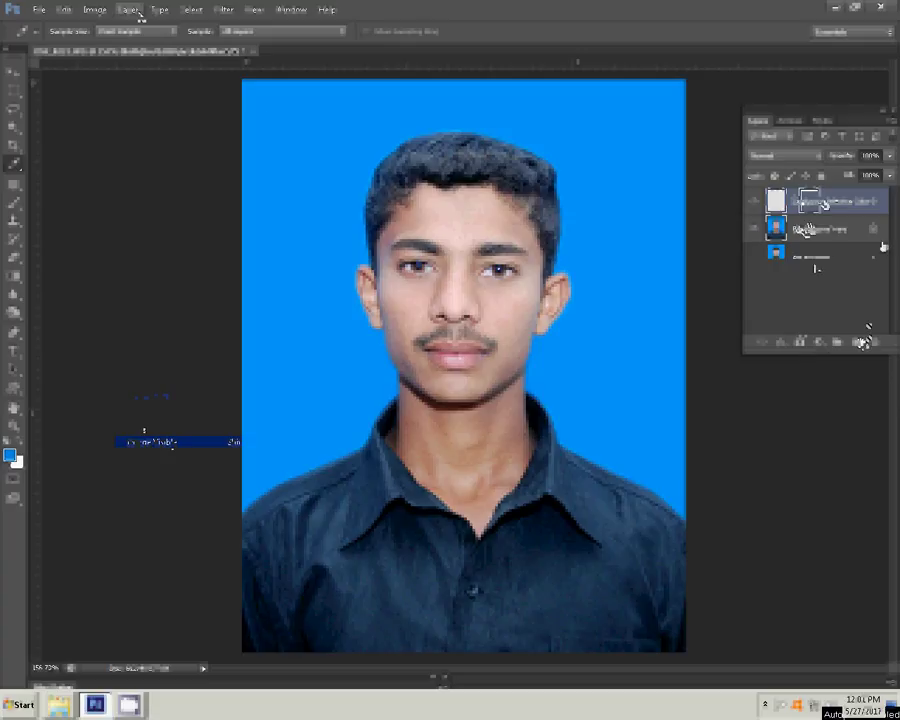
{"action": "left_click", "coordinate": [190, 10]}
{"action": "mouse_move", "coordinate": [224, 10]}
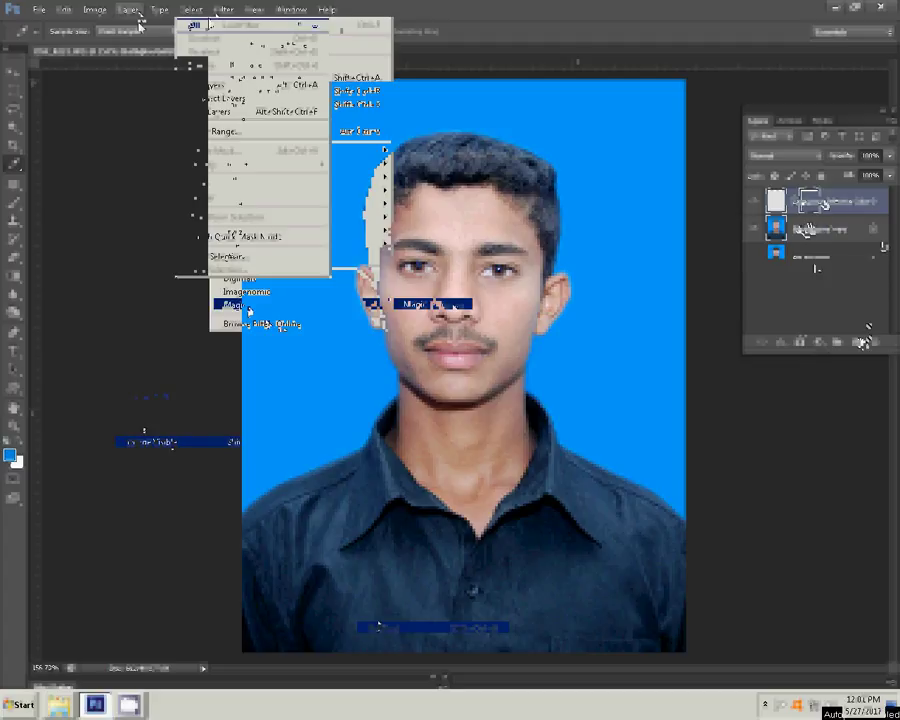
Smooth the skin with the Magic Pro filter at graininess 88.
{"action": "left_click", "coordinate": [440, 302]}
{"action": "double_click", "coordinate": [500, 305]}
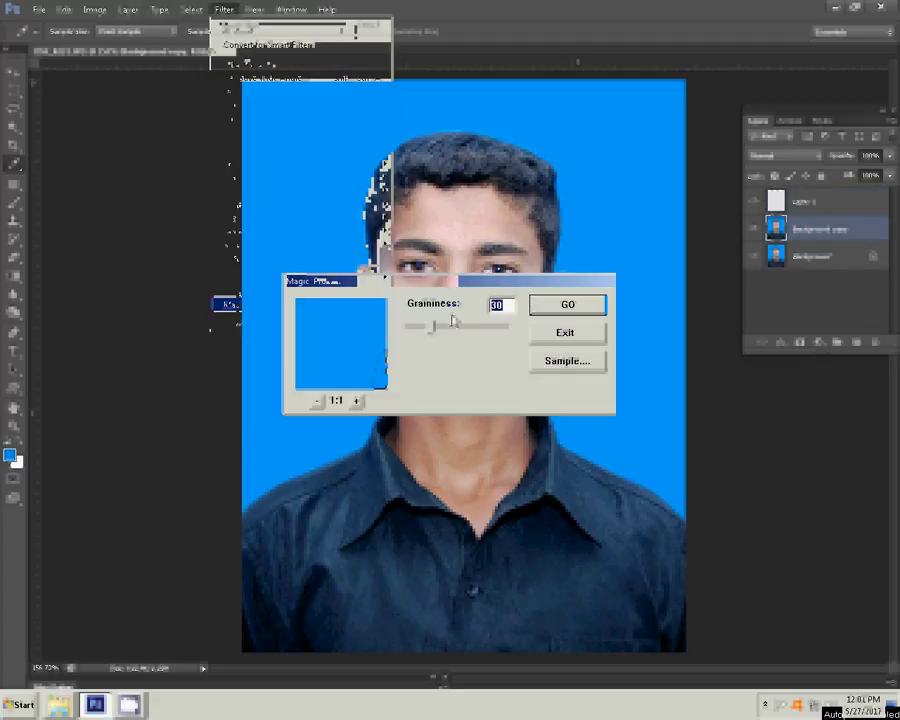
{"action": "type", "text": "88"}
{"action": "left_click", "coordinate": [592, 306]}
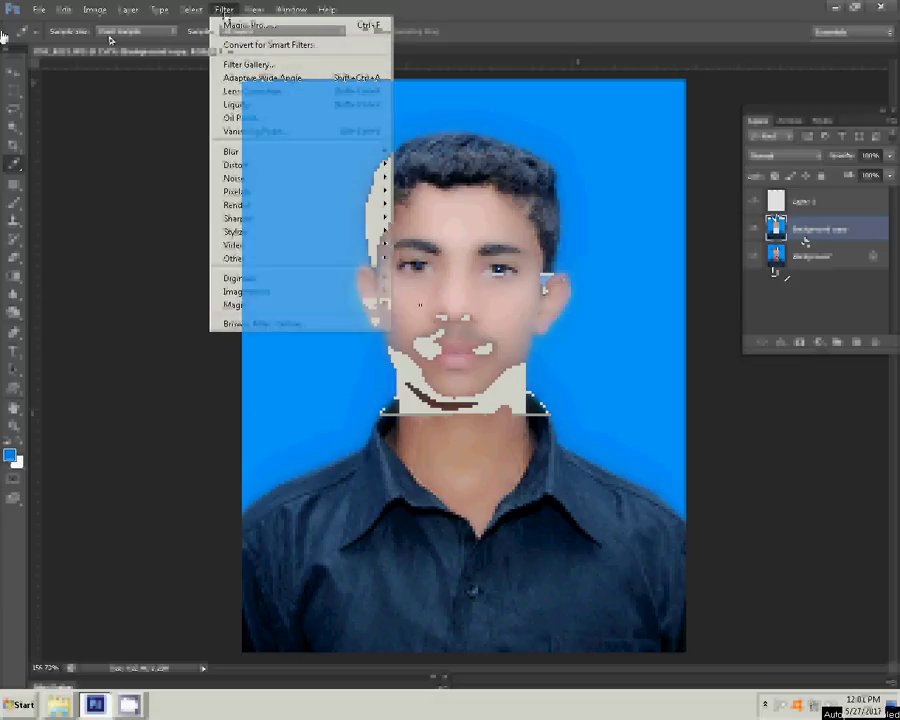
{"action": "mouse_move", "coordinate": [236, 178]}
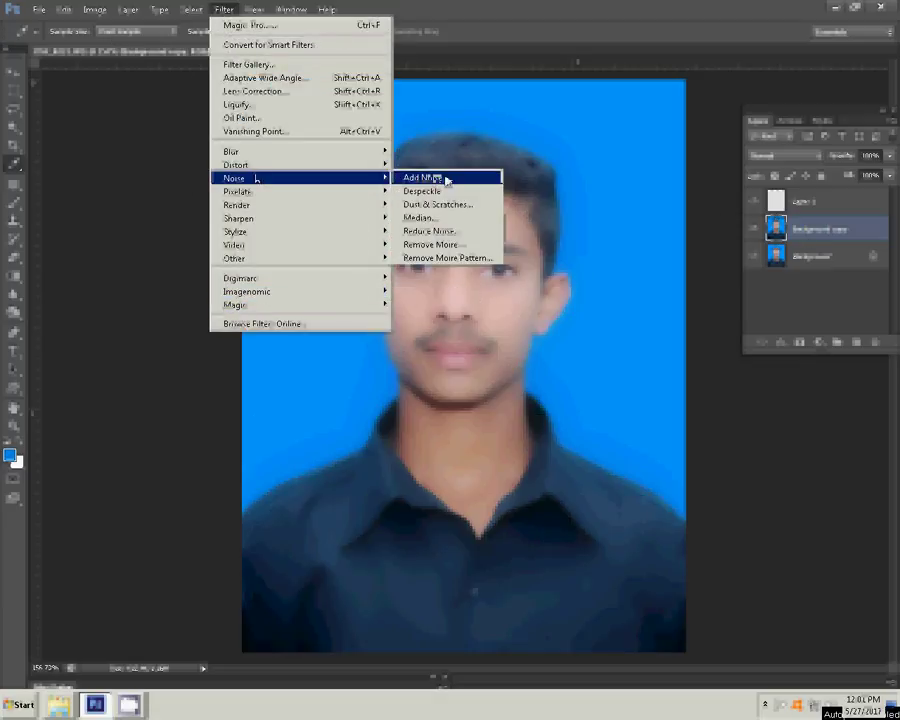
Add noise to the portrait and duplicate the photo layer, moving the copy higher in the stack.
{"action": "left_click", "coordinate": [447, 180]}
{"action": "left_click", "coordinate": [436, 102]}
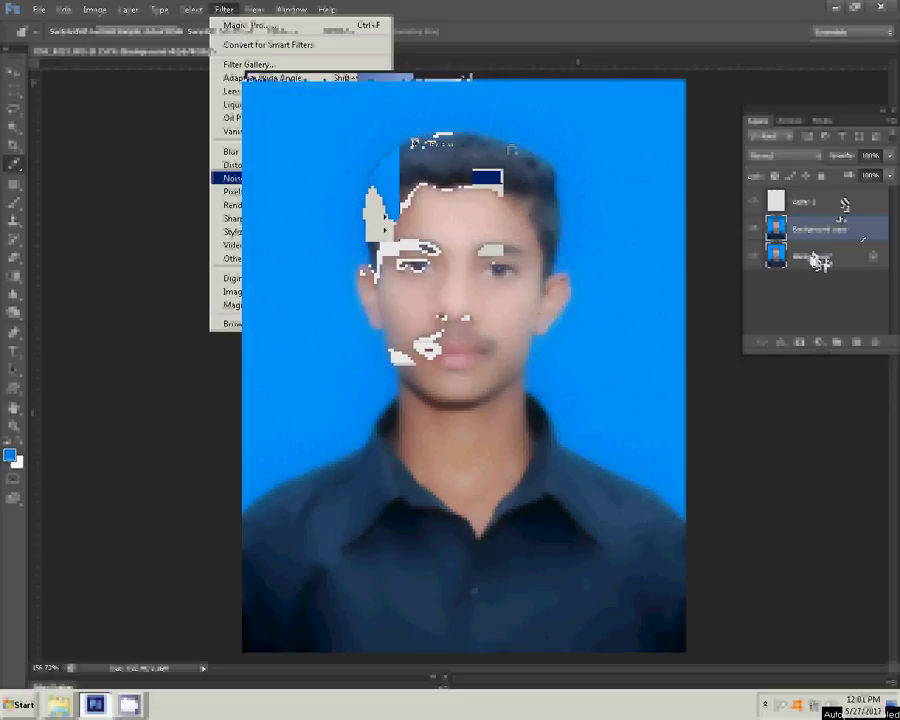
{"action": "left_click_drag", "start_coordinate": [820, 260], "coordinate": [858, 343]}
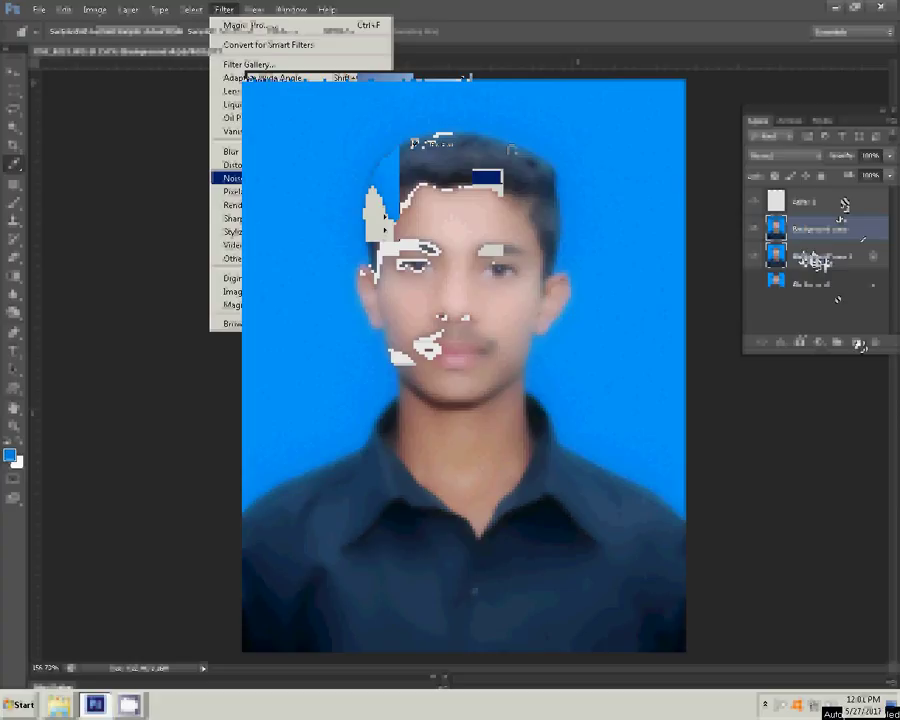
{"action": "left_click_drag", "start_coordinate": [820, 256], "coordinate": [817, 213]}
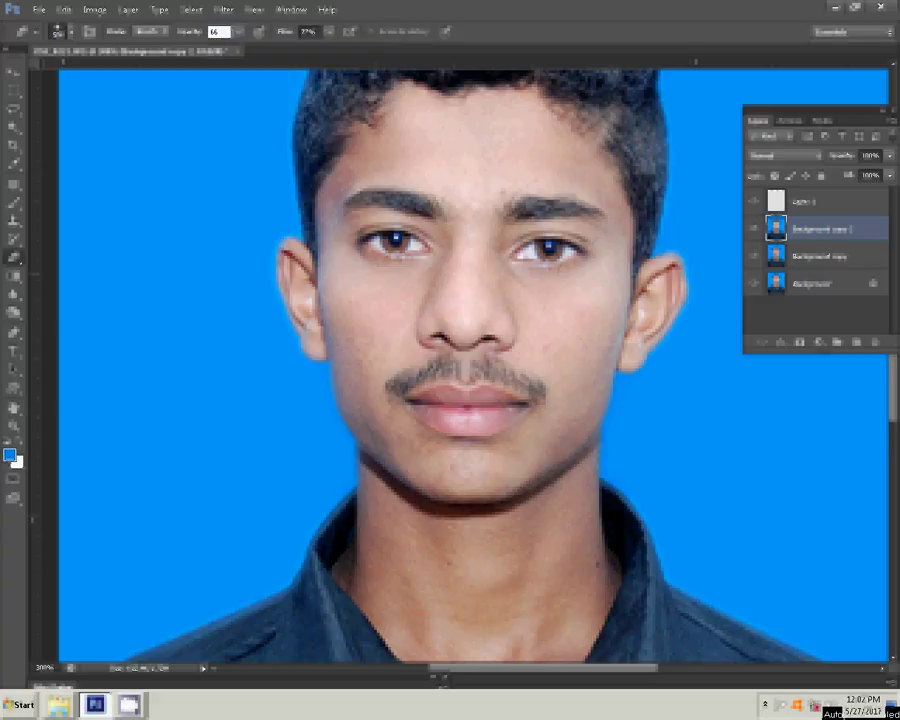
Set the brush opacity to 90% then 65% for face touch-up, and show the Actions list.
{"action": "type", "text": "90"}
{"action": "type", "text": "65"}
{"action": "key", "text": "Return"}
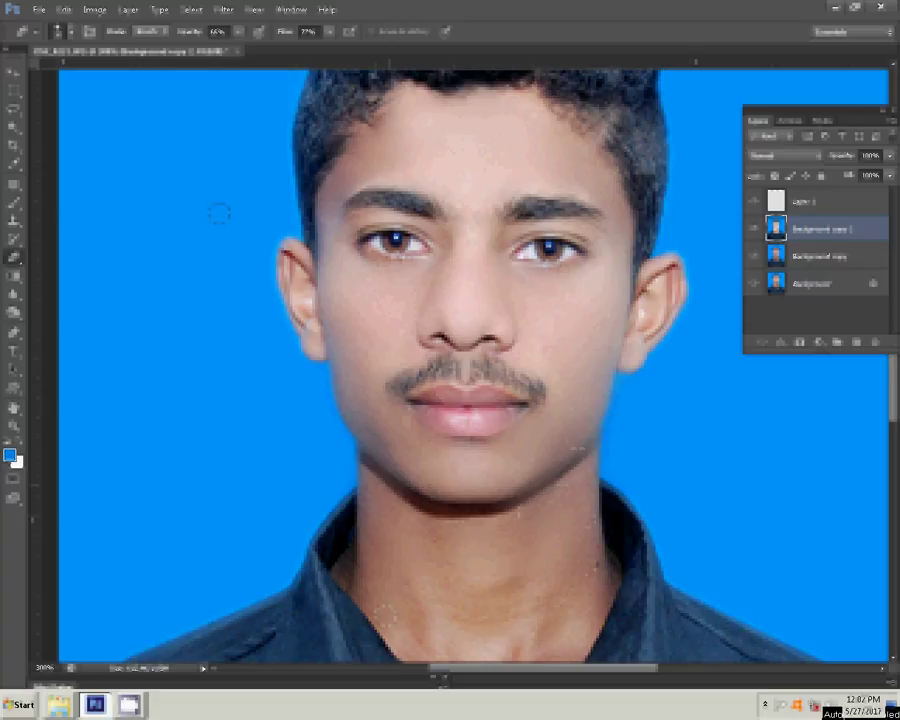
{"action": "left_click", "coordinate": [159, 10]}
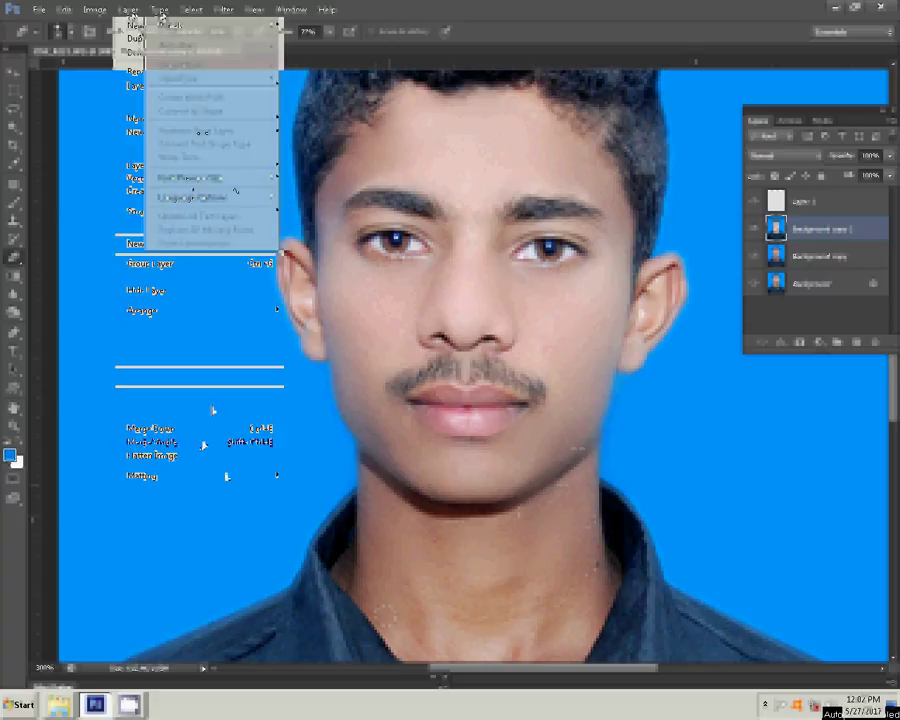
{"action": "left_click", "coordinate": [792, 121]}
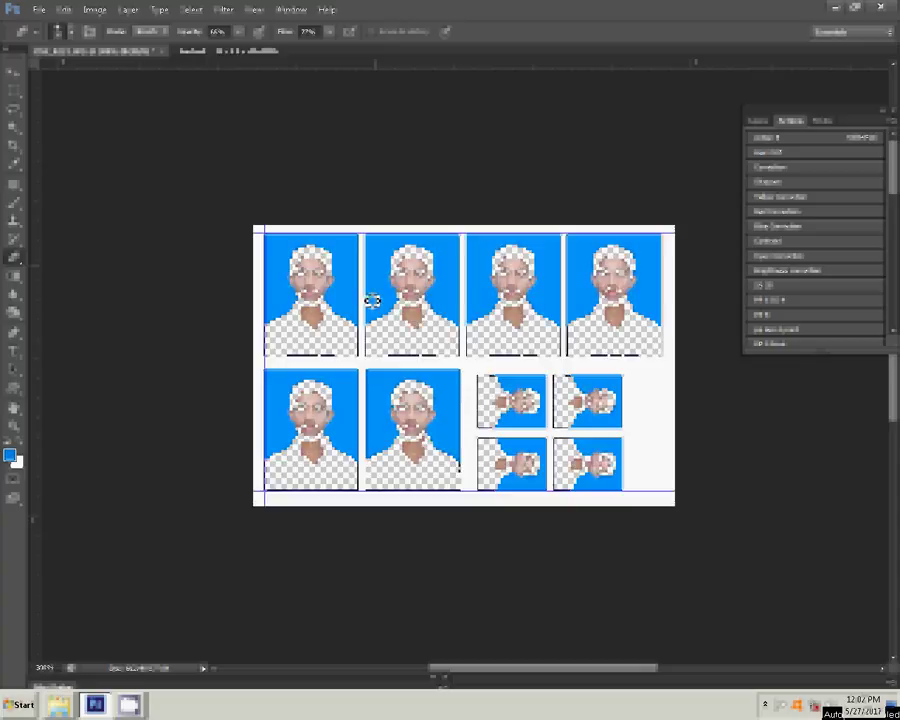
Bring up Save As from the File menu for the finished print sheet.
{"action": "left_click", "coordinate": [126, 12]}
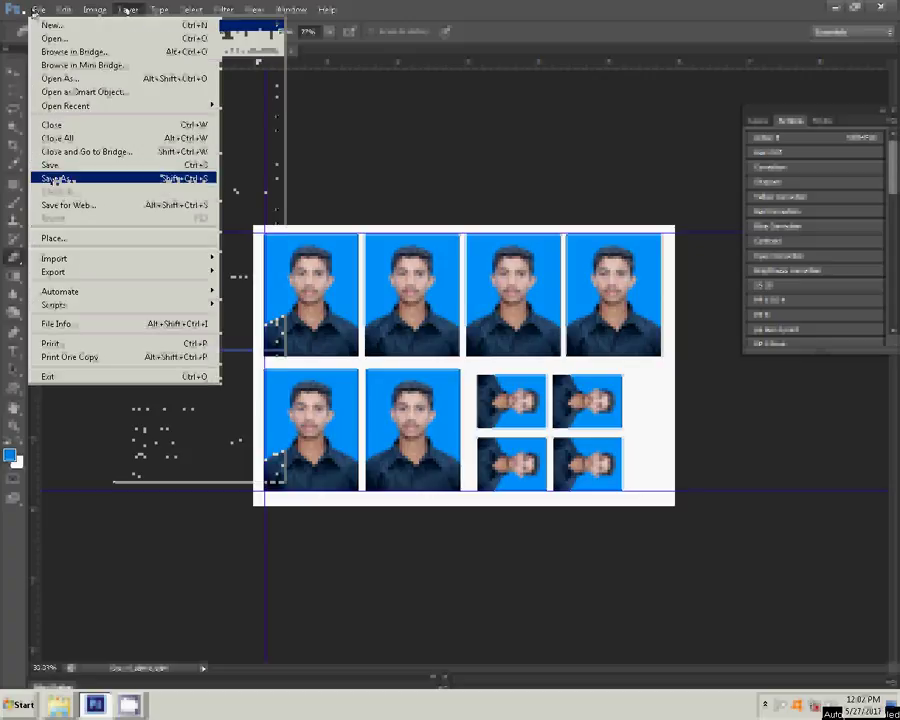
{"action": "key", "text": "Return"}
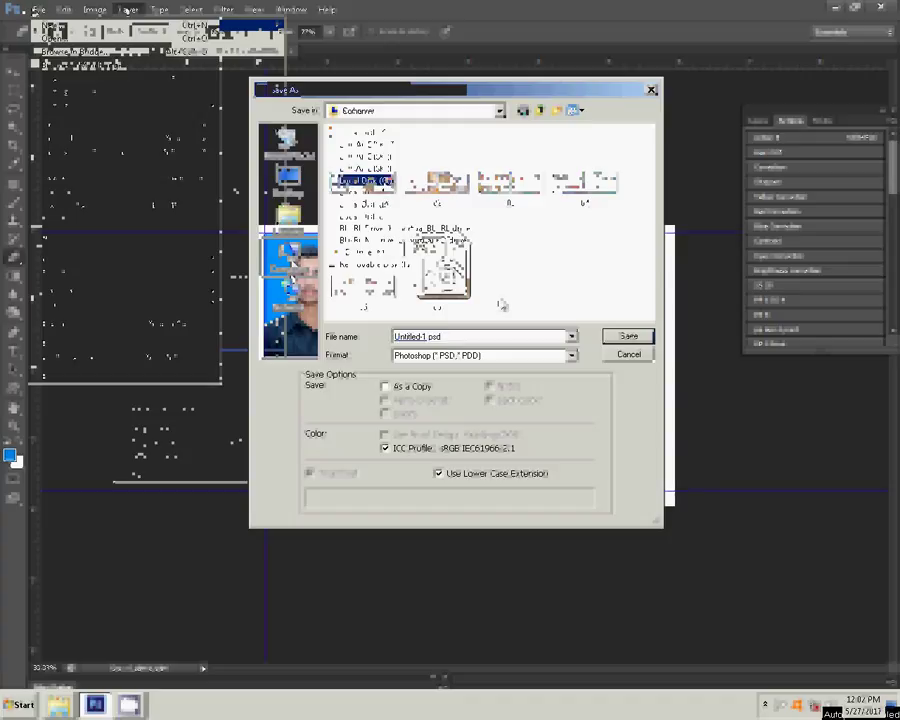
Navigate to folder 27 inside folder 0 on Local Disk (G:).
{"action": "double_click", "coordinate": [365, 180]}
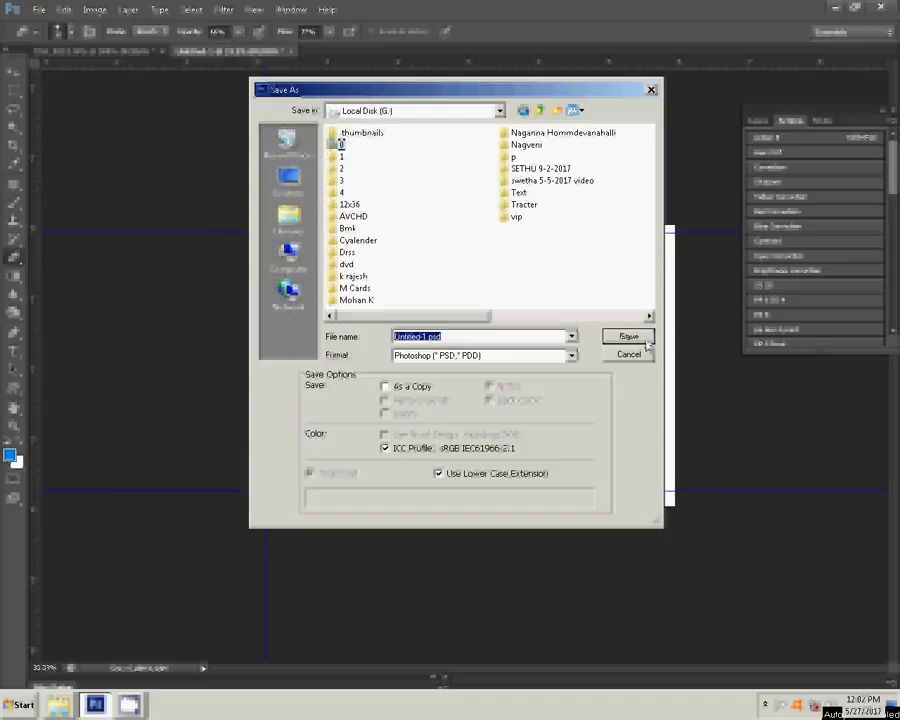
{"action": "double_click", "coordinate": [338, 144]}
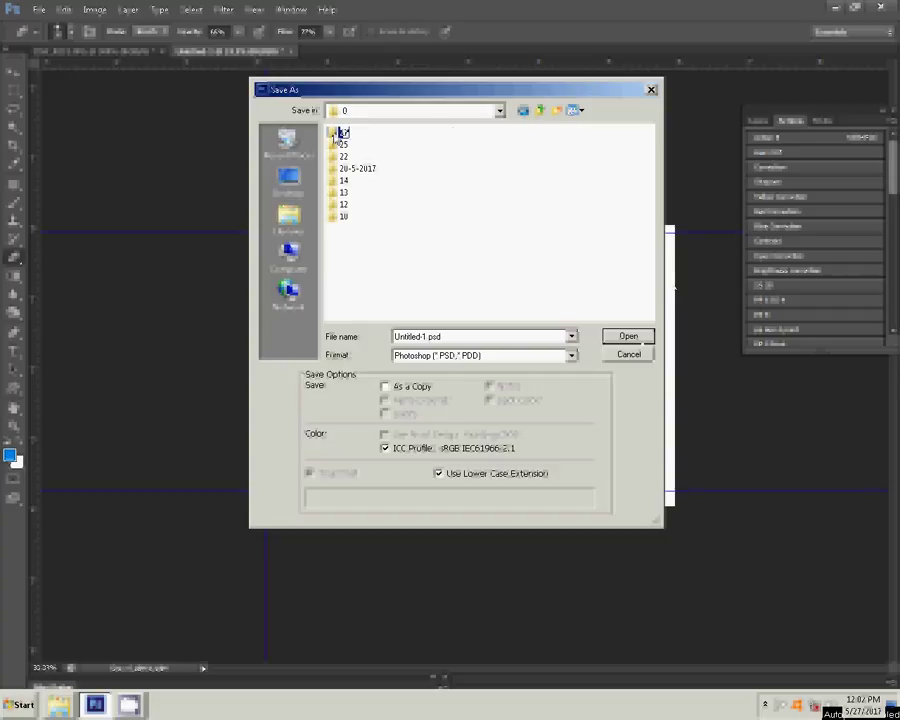
{"action": "double_click", "coordinate": [340, 133]}
Set the format to JPEG and save the file as 2-4x6.
{"action": "left_click", "coordinate": [457, 355]}
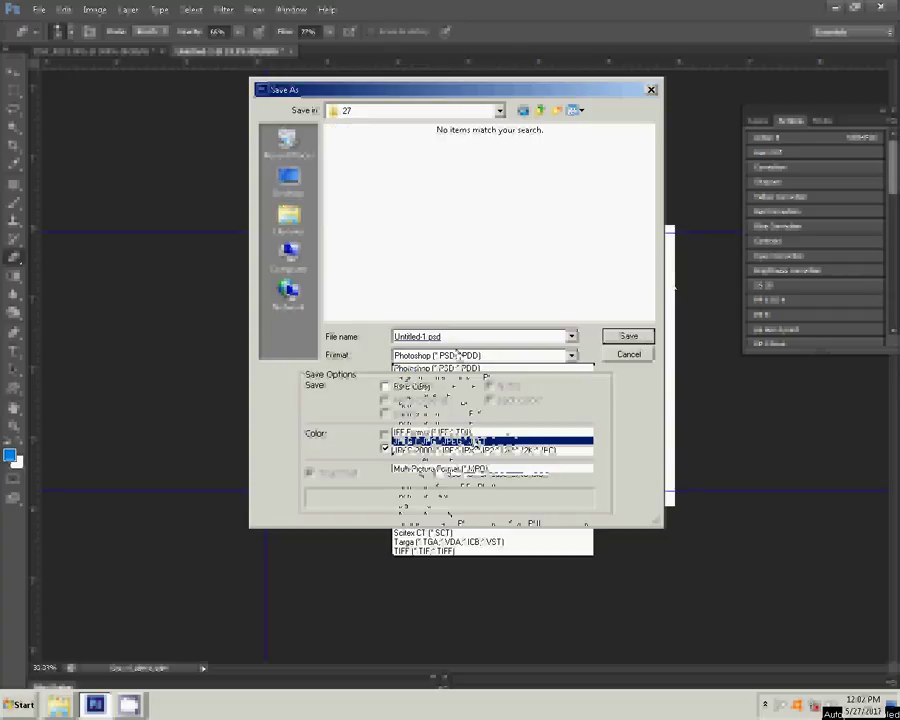
{"action": "left_click", "coordinate": [457, 440]}
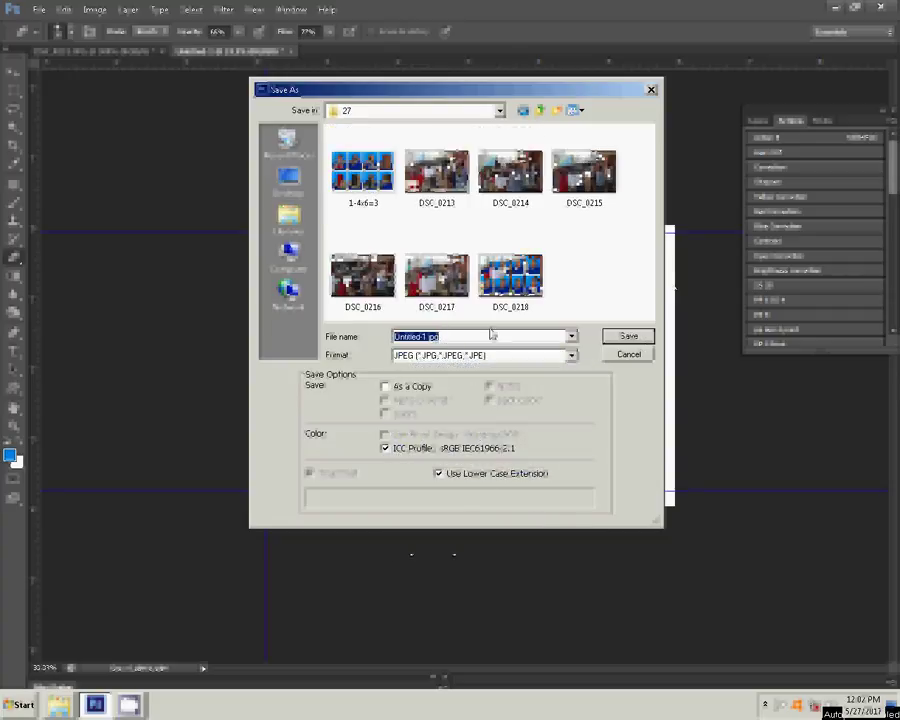
{"action": "type", "text": "2-4"}
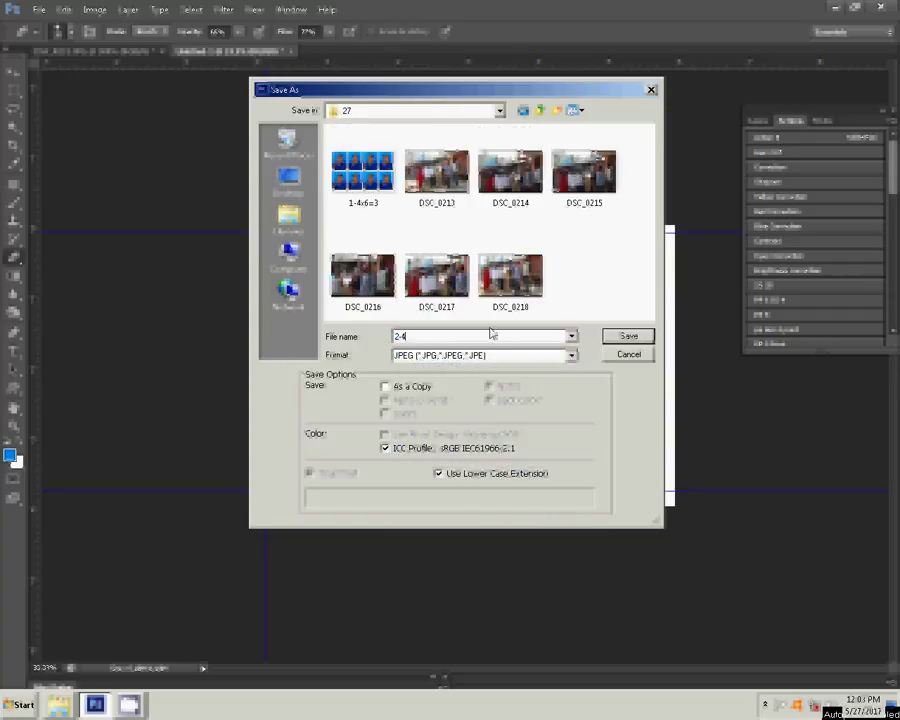
{"action": "type", "text": "x6="}
{"action": "key", "text": "Return"}
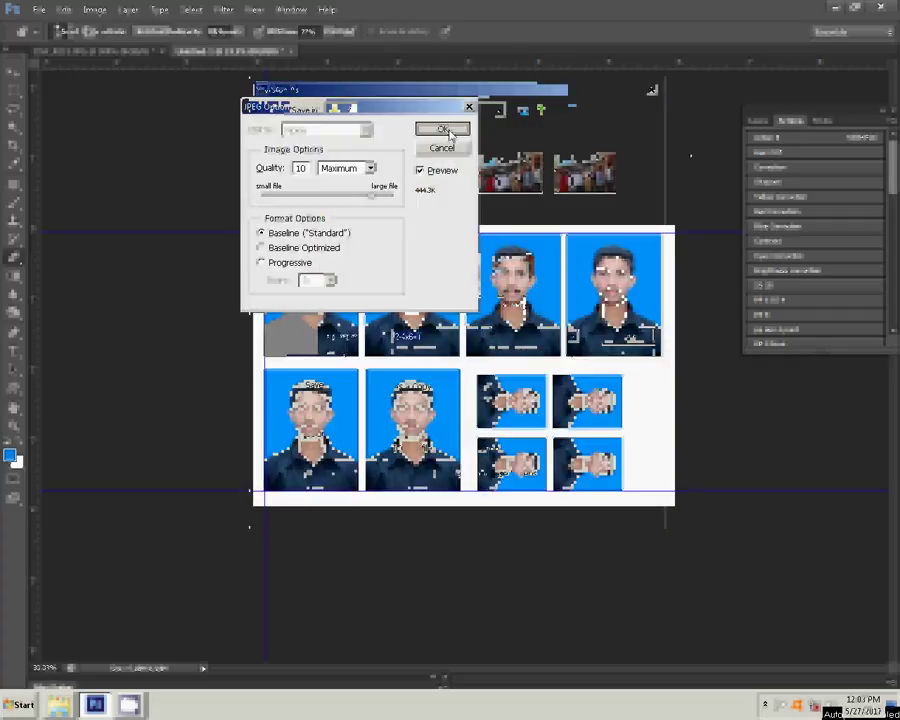
Accept JPEG Options at maximum quality, then close the single-portrait document without saving.
{"action": "left_click", "coordinate": [446, 133]}
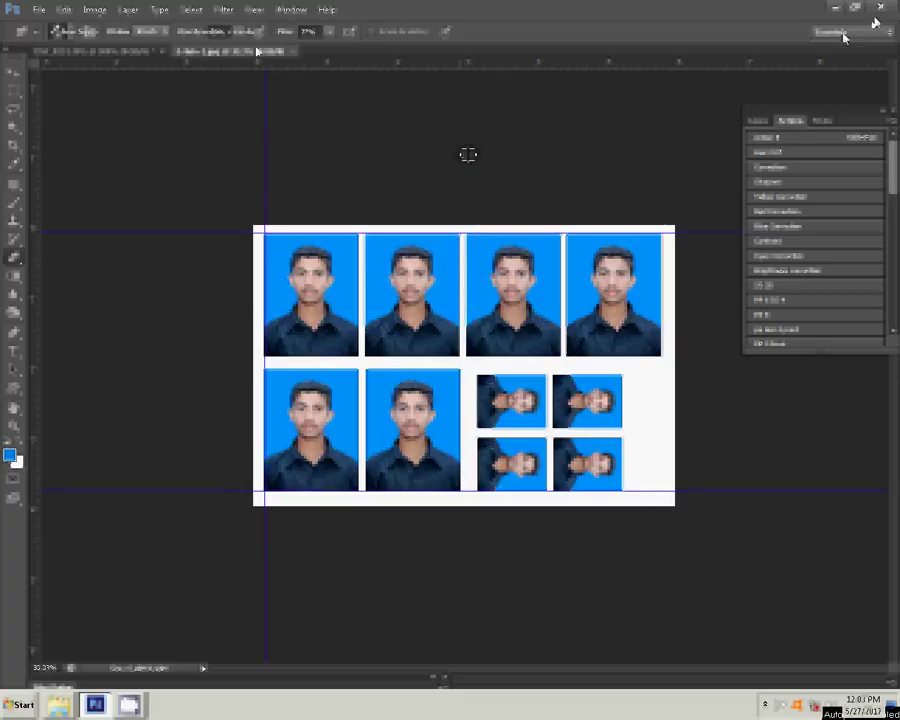
{"action": "left_click", "coordinate": [163, 55]}
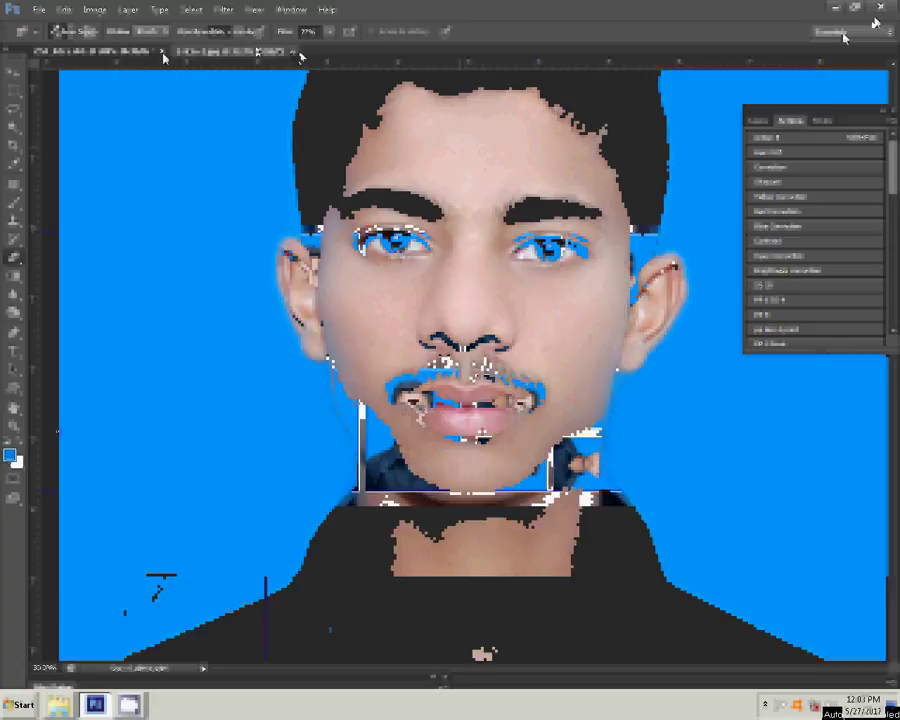
{"action": "left_click", "coordinate": [163, 55]}
{"action": "key", "text": "n"}
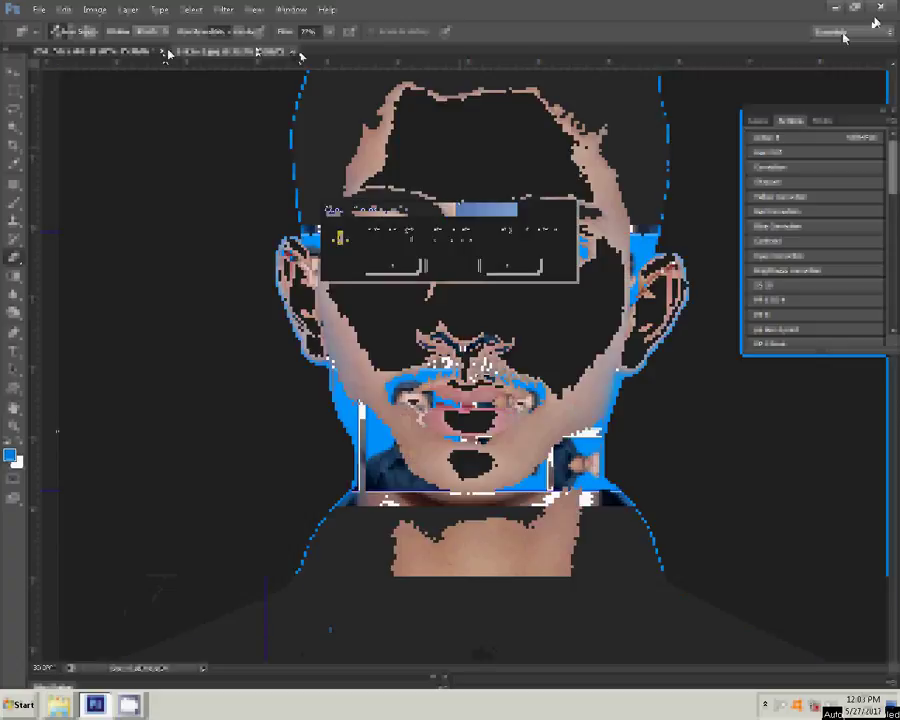